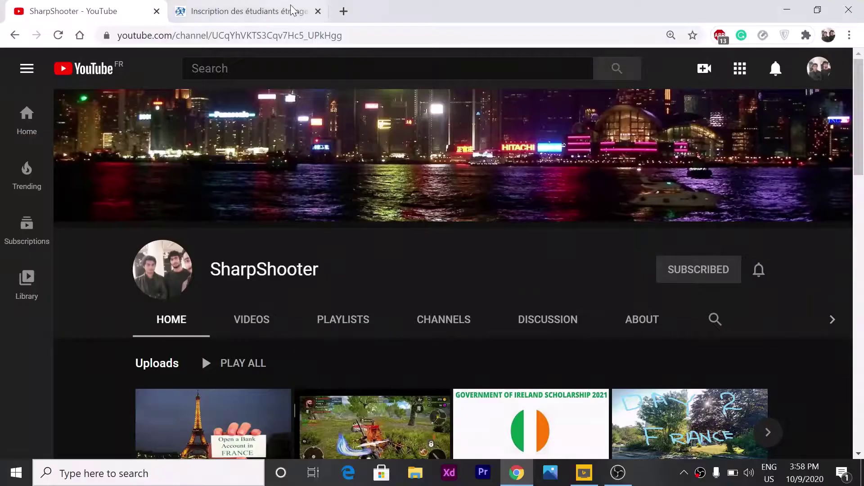
Step: Switch to the foreign students' Social Security registration site and look over its direct online registration section
left_click(293, 9)
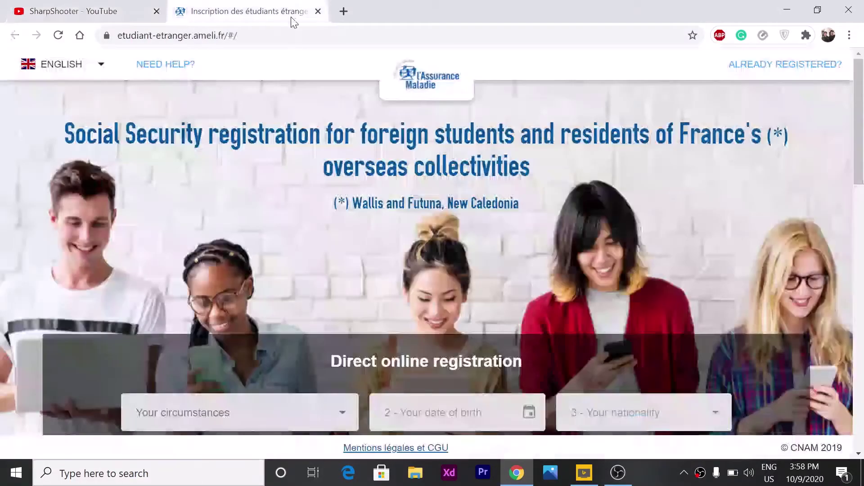
left_click(290, 36)
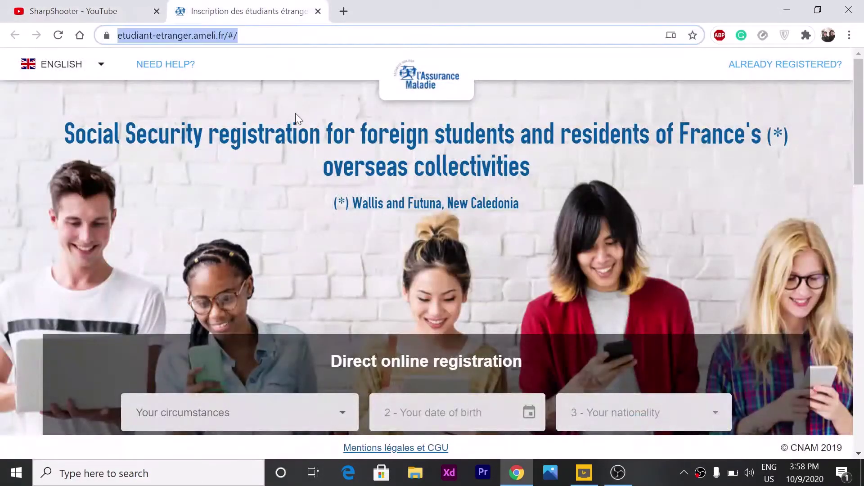
scroll(297, 118, "down", 1)
scroll(320, 121, "down", 1)
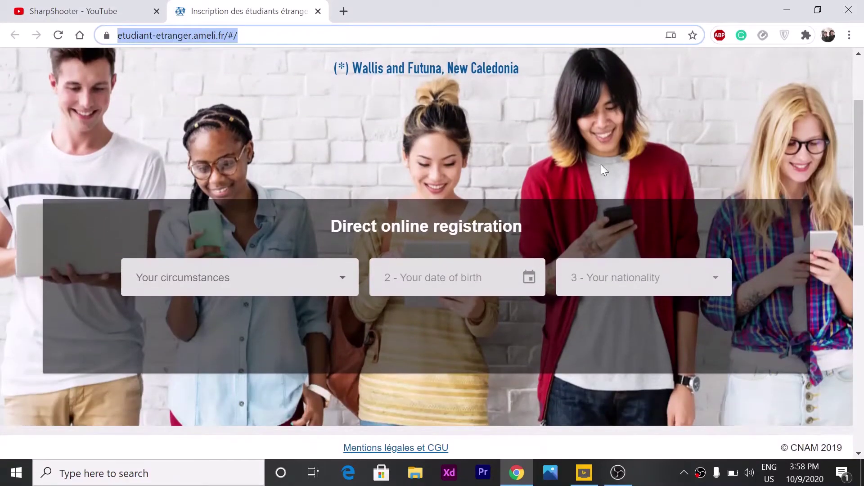
scroll(506, 194, "down", 3)
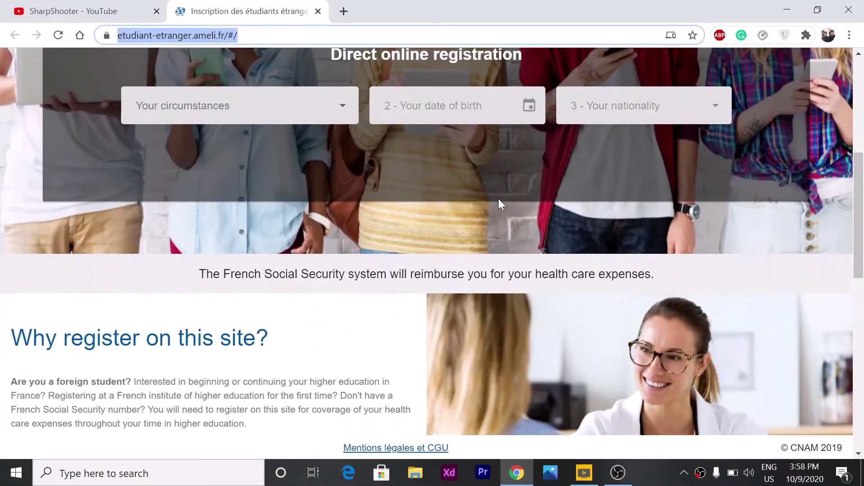
scroll(380, 317, "up", 4)
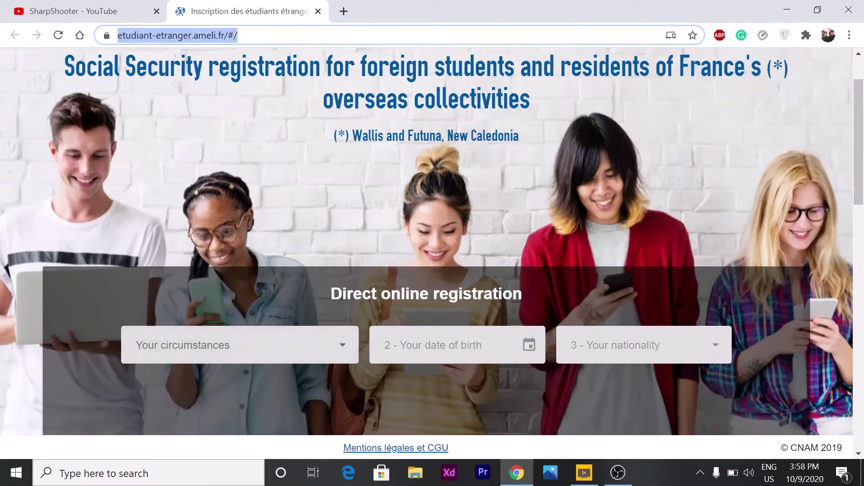
Step: Set the circumstances to "Student with no employment", choose the date of birth, and continue the direct online registration
left_click(344, 344)
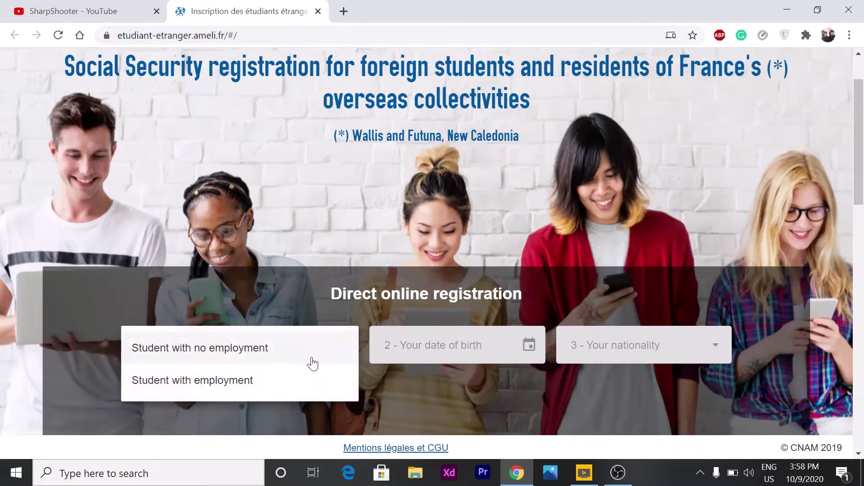
left_click(287, 351)
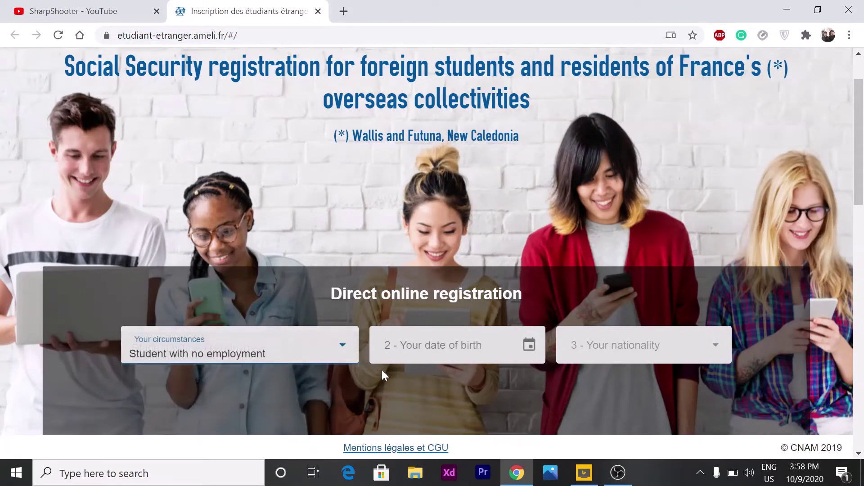
left_click(434, 357)
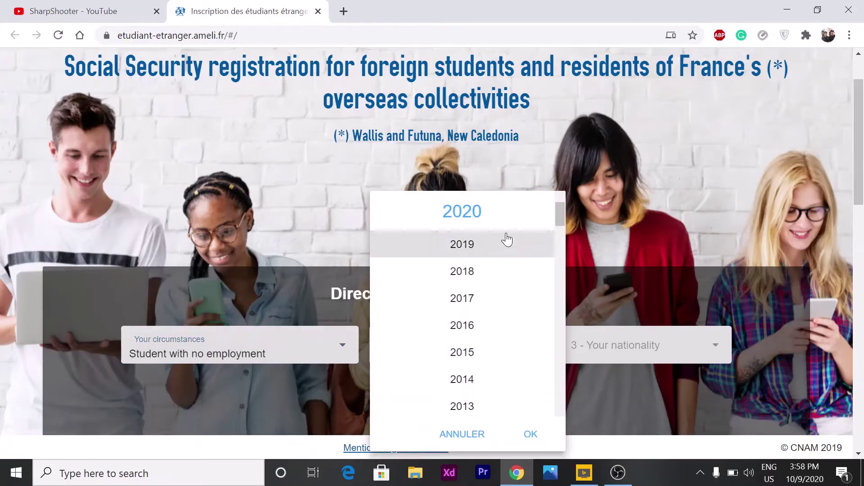
scroll(497, 253, "down", 3)
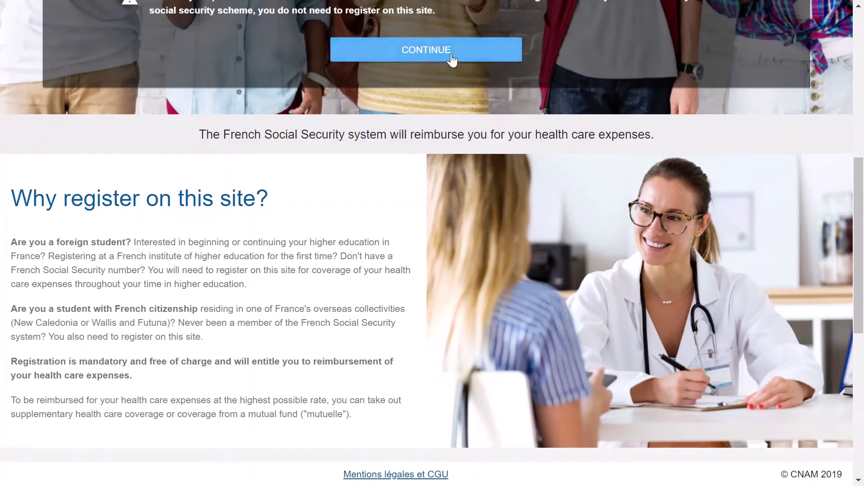
left_click(450, 54)
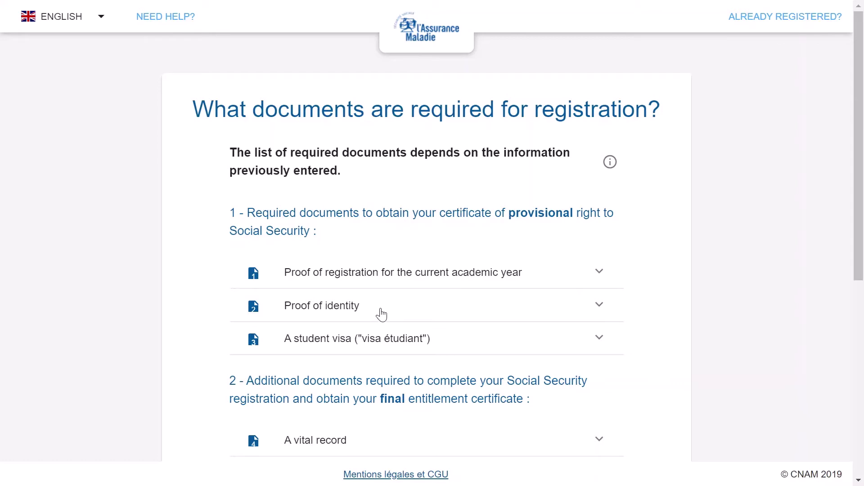
Step: Review the list of documents required for registration and confirm possession of those needed for the certificate of provisional right
scroll(379, 312, "down", 2)
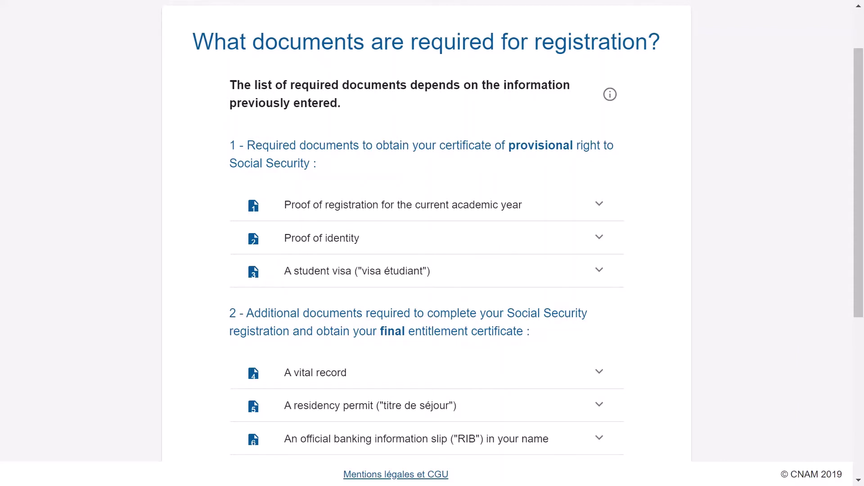
scroll(355, 343, "down", 1)
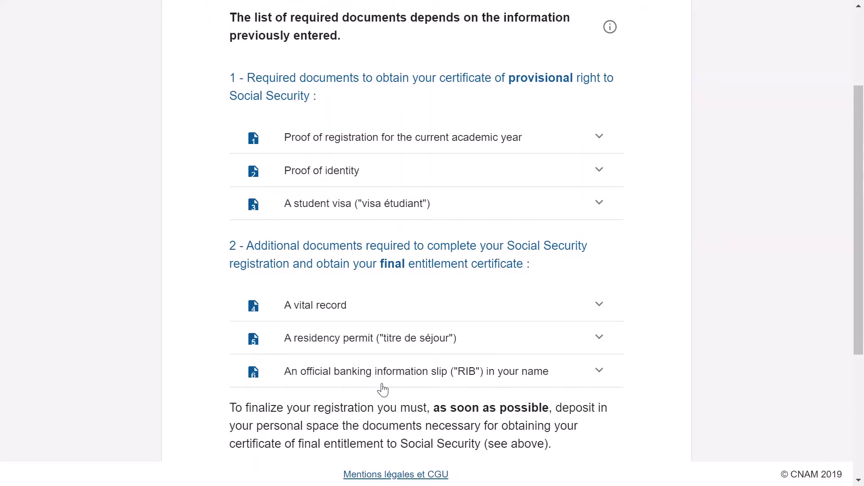
scroll(382, 390, "down", 1)
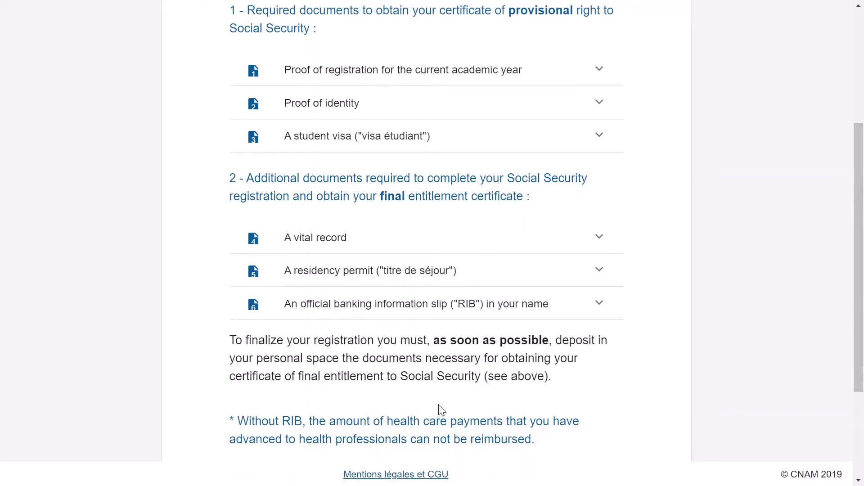
scroll(523, 403, "down", 2)
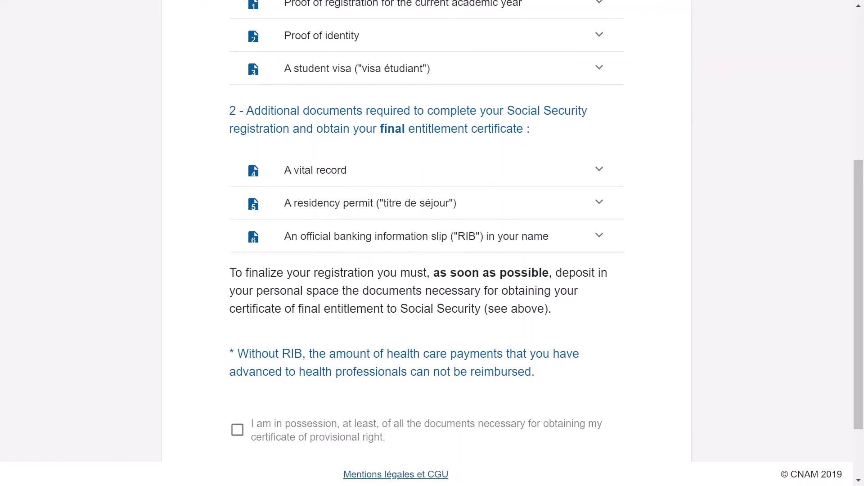
scroll(347, 379, "down", 3)
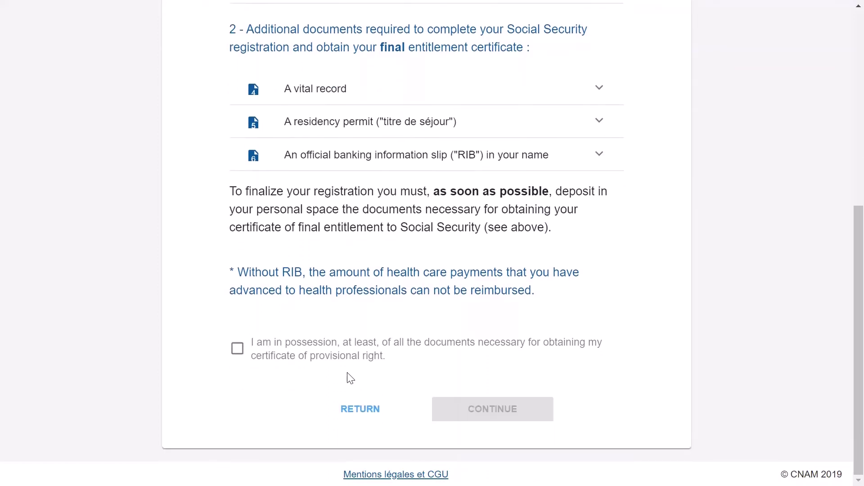
left_click(327, 360)
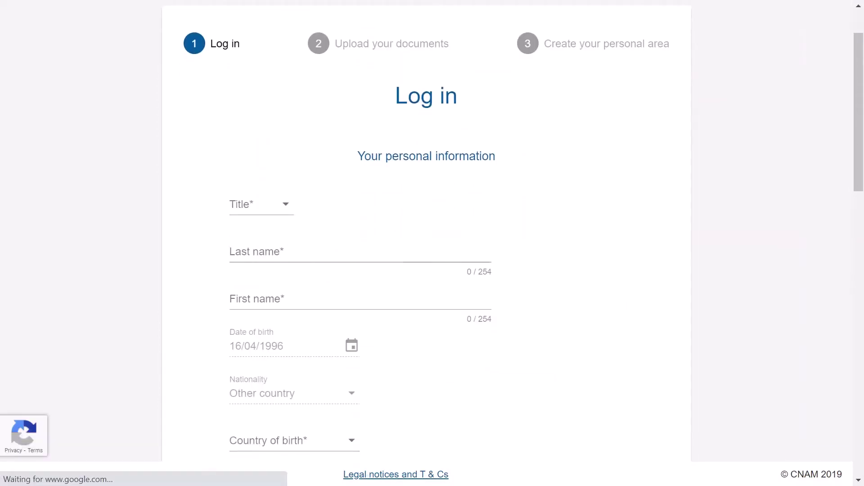
Step: Look through the Log in form's personal information, address in France and contact information fields
scroll(270, 279, "down", 3)
scroll(272, 284, "down", 3)
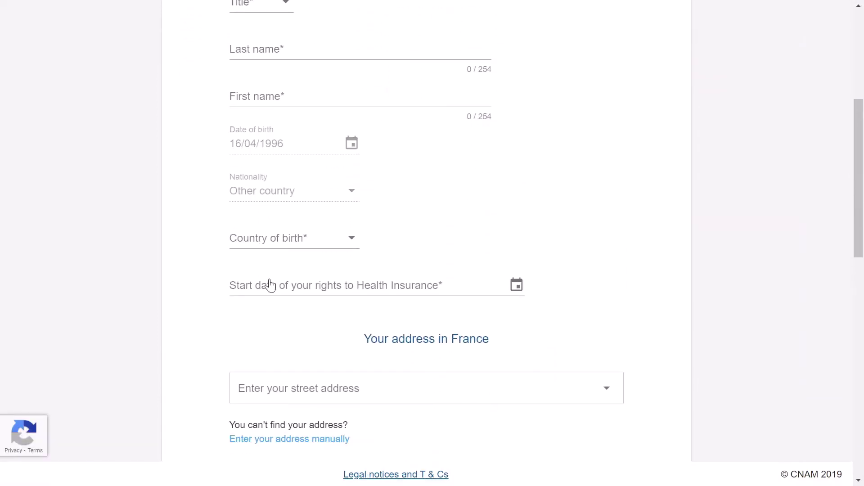
scroll(301, 330, "down", 4)
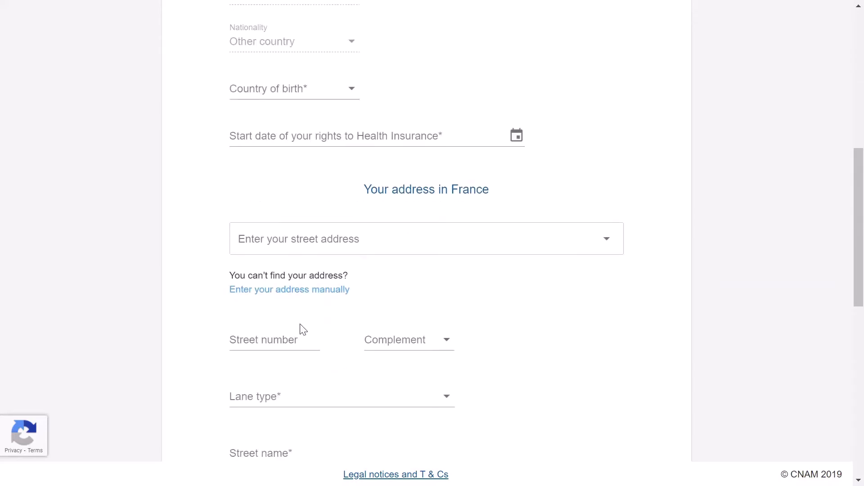
scroll(314, 309, "down", 6)
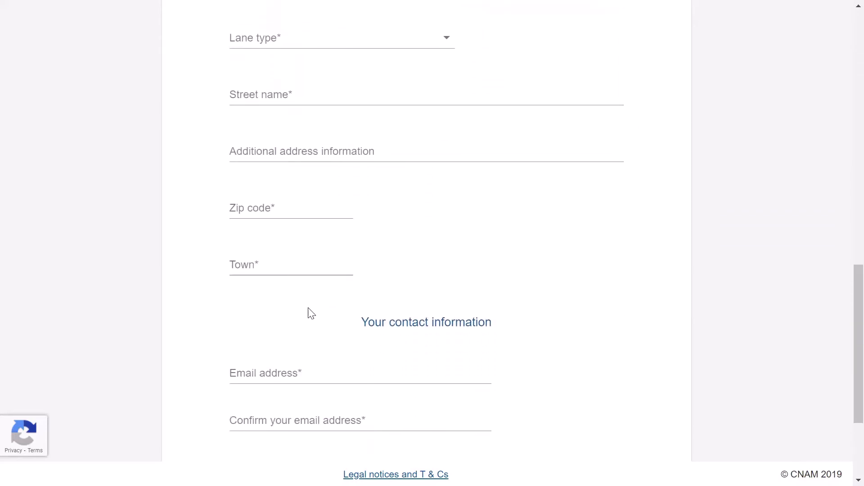
scroll(305, 342, "down", 3)
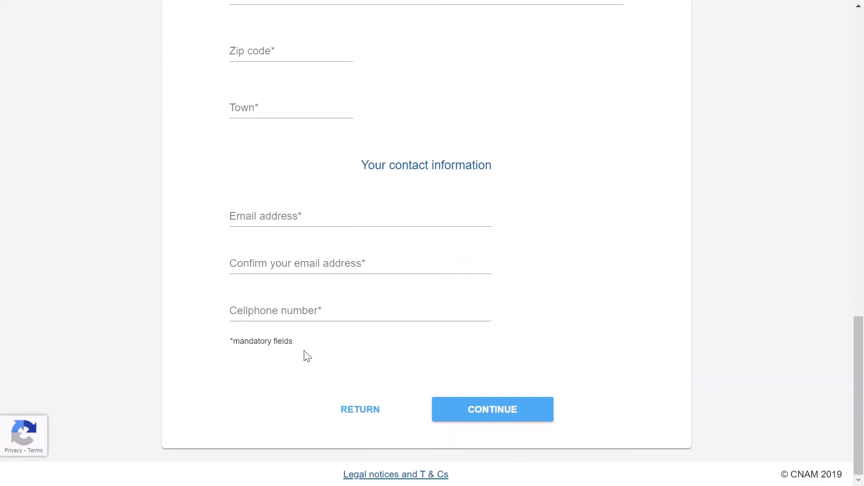
scroll(290, 351, "up", 13)
scroll(290, 357, "up", 7)
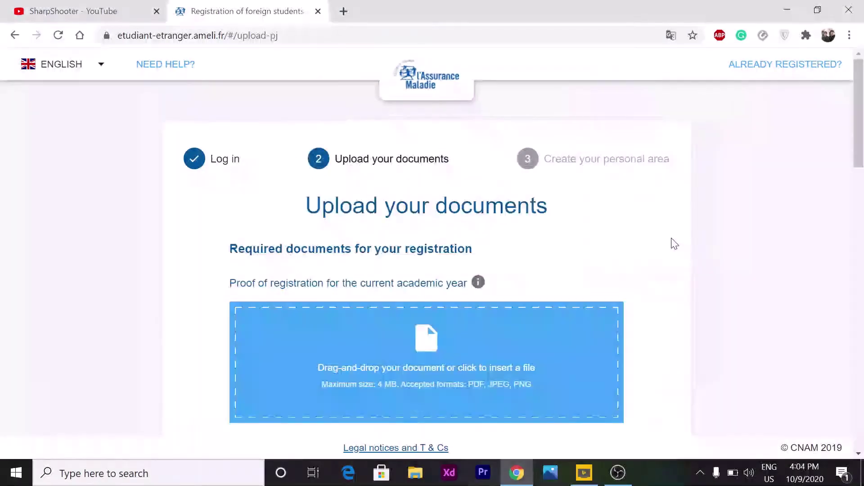
Step: Show the document upload page full screen and examine the upload areas for proof of registration, proof of identity and student visa
key("F11")
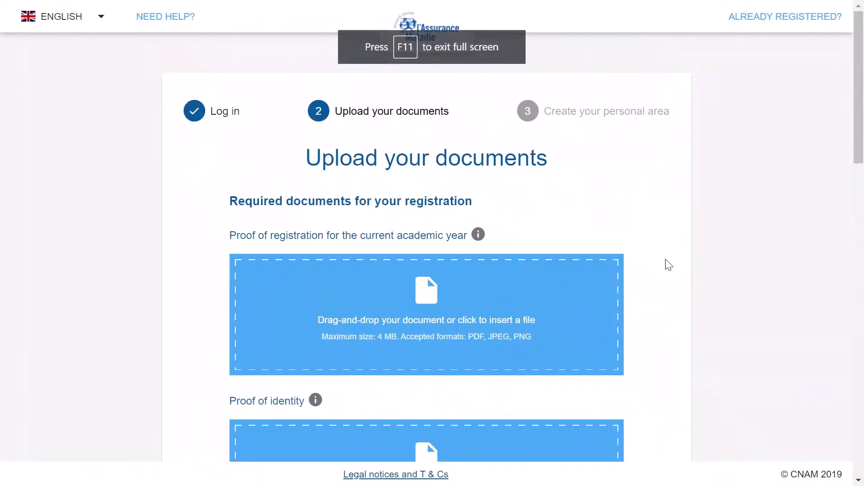
scroll(430, 320, "down", 2)
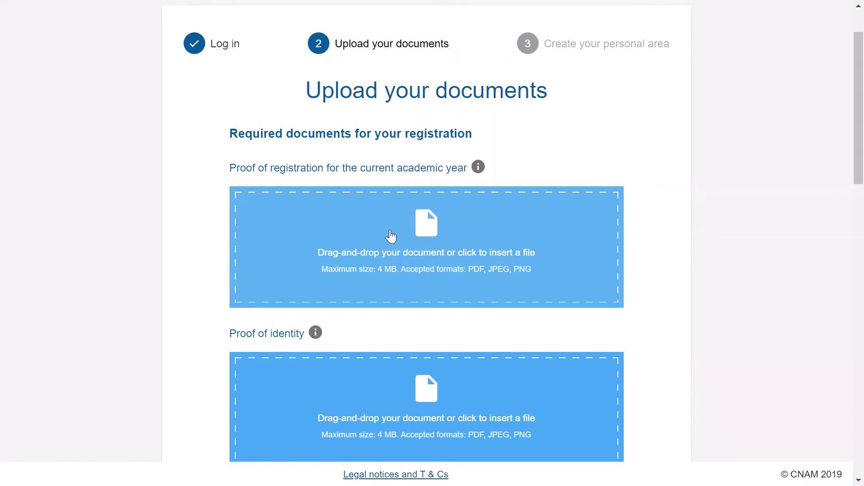
scroll(388, 238, "down", 2)
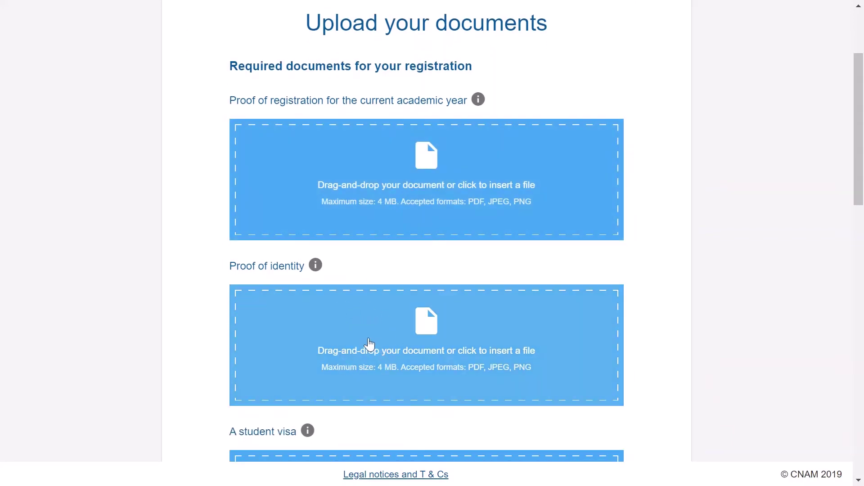
scroll(368, 338, "down", 1)
scroll(368, 329, "down", 2)
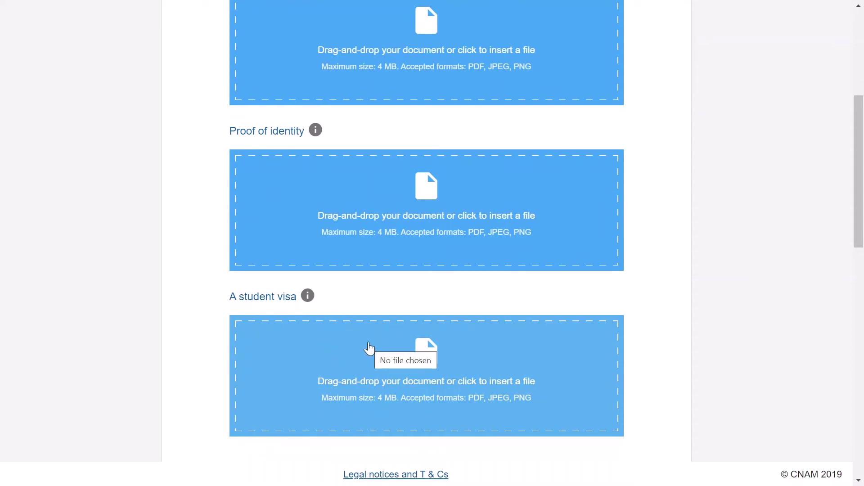
scroll(371, 392, "down", 3)
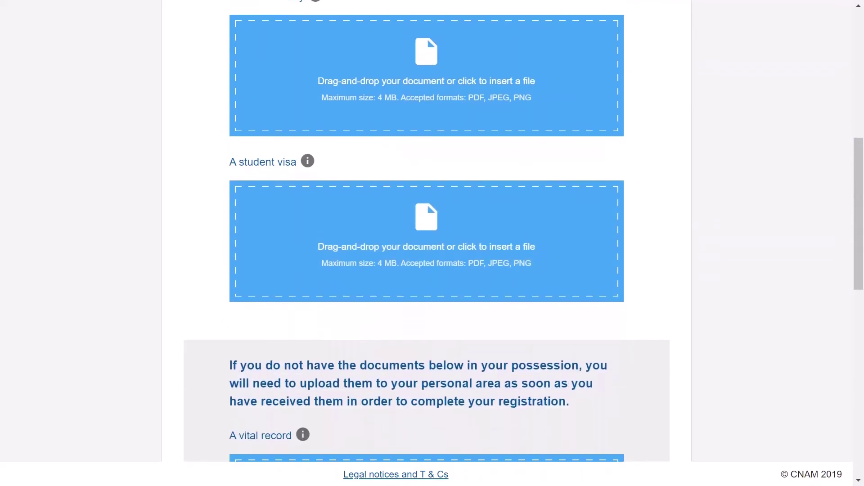
scroll(369, 380, "down", 1)
scroll(369, 380, "down", 2)
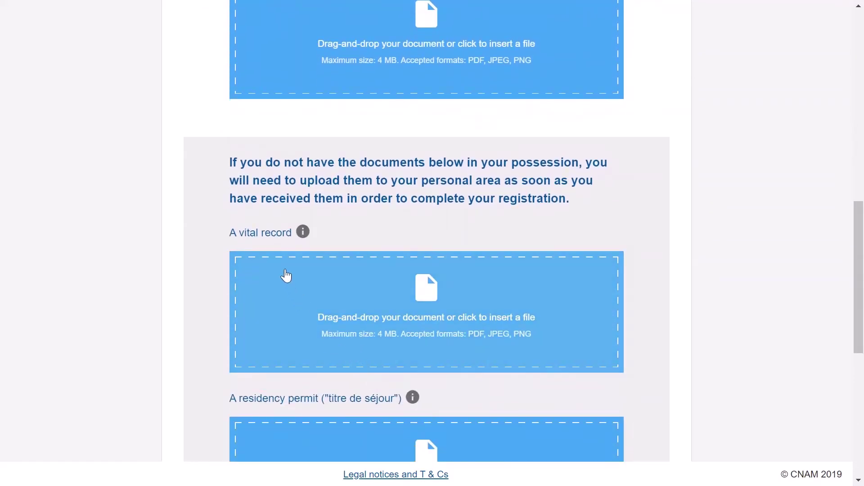
Step: Read the information on which civil status documents are accepted as a vital record
left_click(303, 232)
scroll(303, 232, "down", 1)
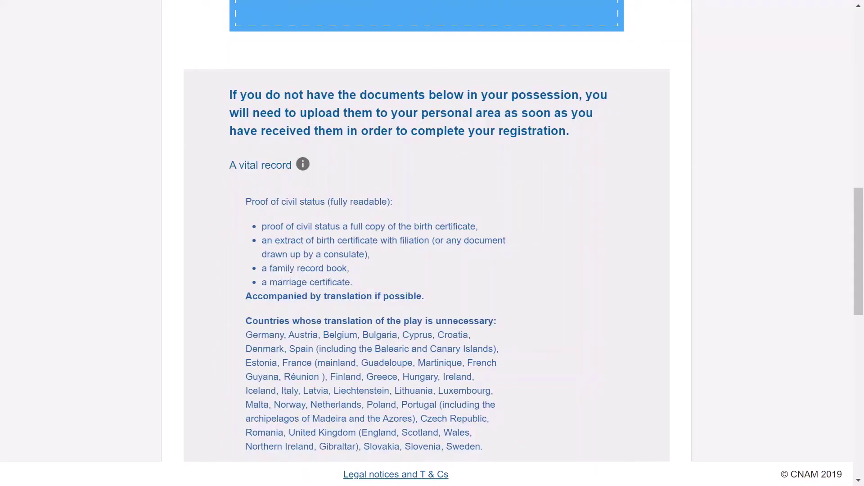
scroll(365, 270, "down", 5)
scroll(364, 271, "up", 6)
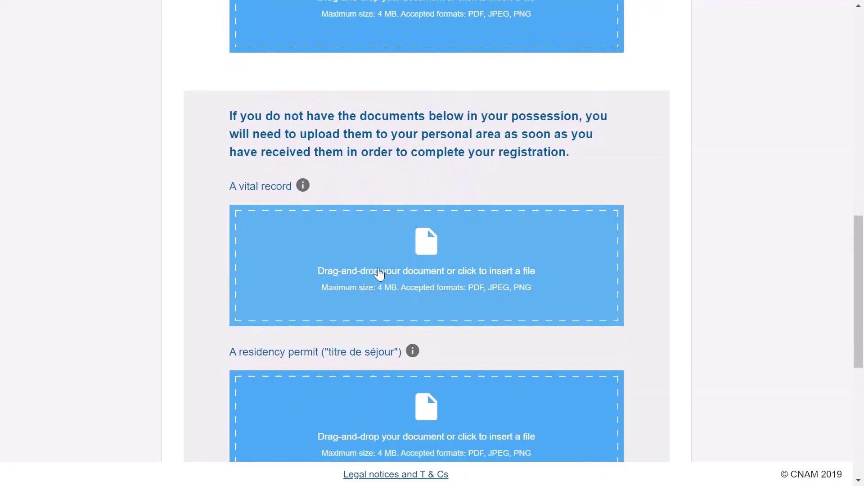
Step: Examine the upload areas for the residency permit and the official banking information slip ("RIB")
scroll(377, 270, "down", 3)
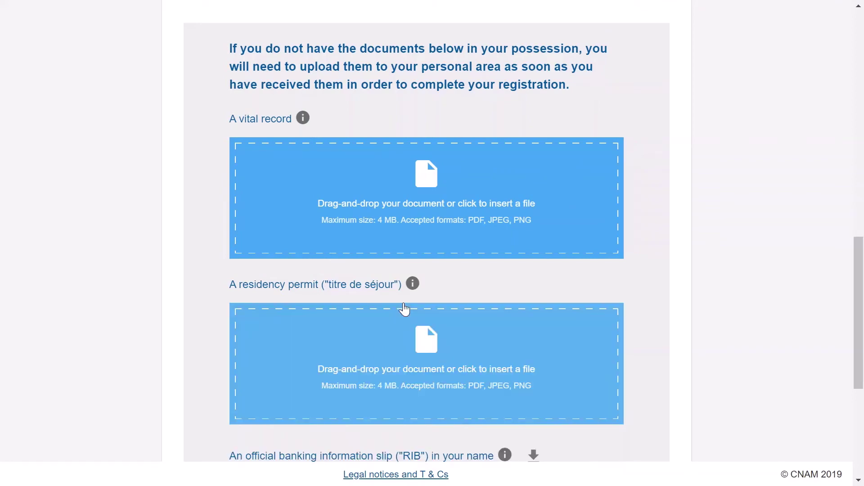
scroll(377, 293, "down", 2)
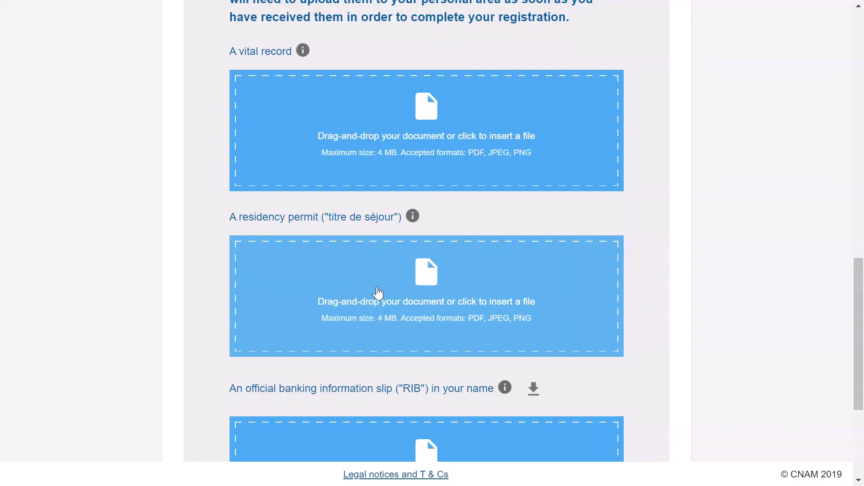
scroll(344, 349, "down", 3)
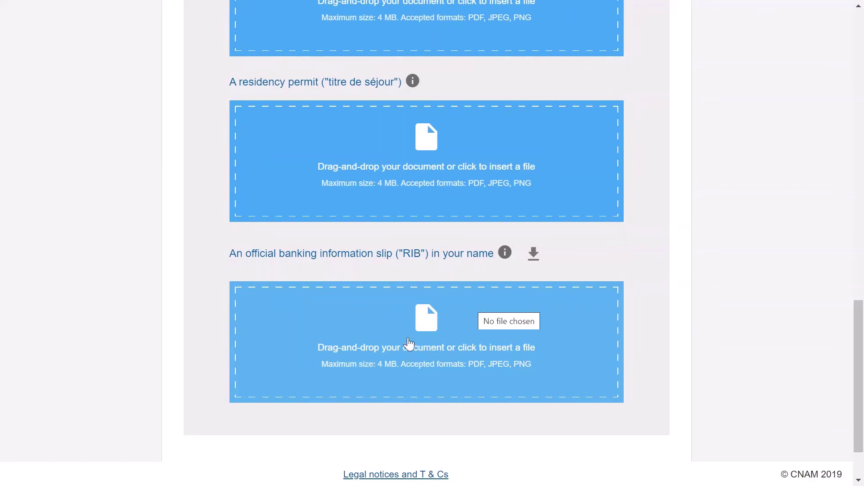
scroll(409, 345, "down", 2)
scroll(413, 322, "up", 2)
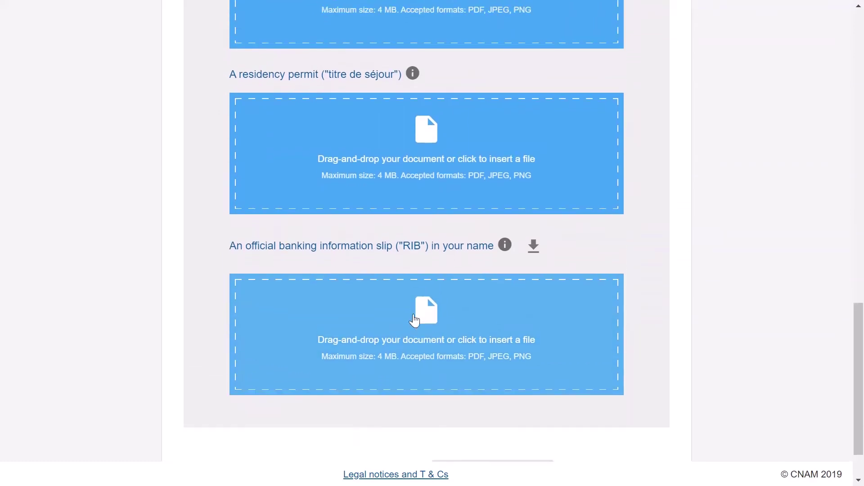
scroll(415, 318, "down", 2)
scroll(522, 356, "up", 20)
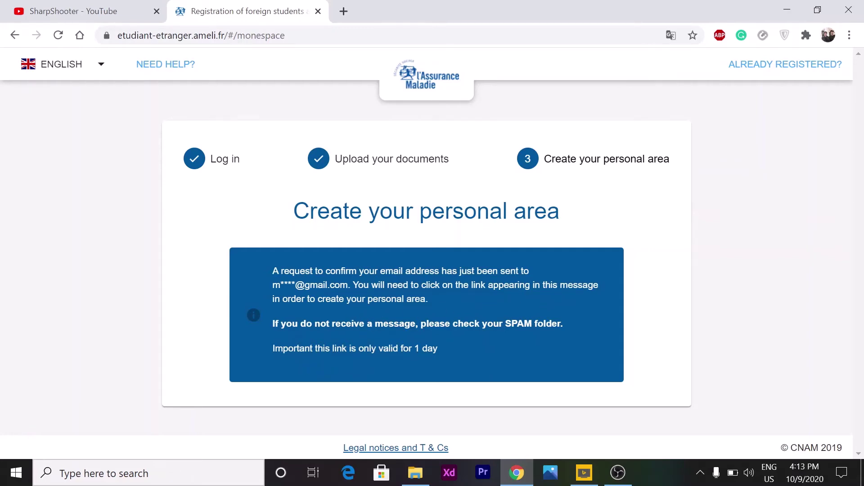
Step: Open Gmail in a new browser tab and show the "Inscription étudiants étrangers" confirmation email
left_click(344, 11)
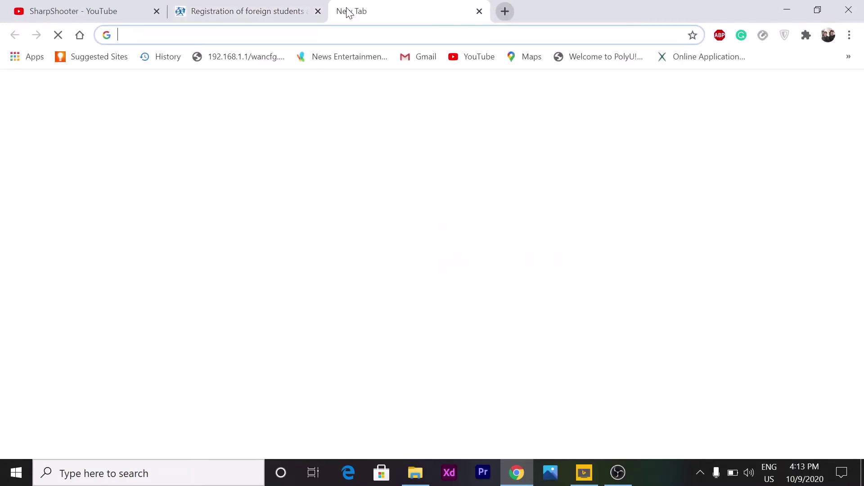
type("m")
key("Return")
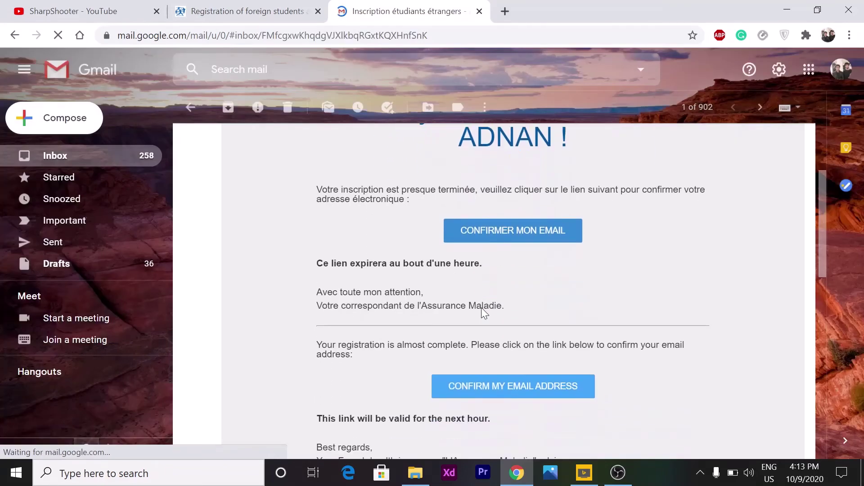
Step: Follow the English email address confirmation link in the message and show the personal space page it opens
scroll(482, 307, "down", 1)
scroll(480, 307, "up", 2)
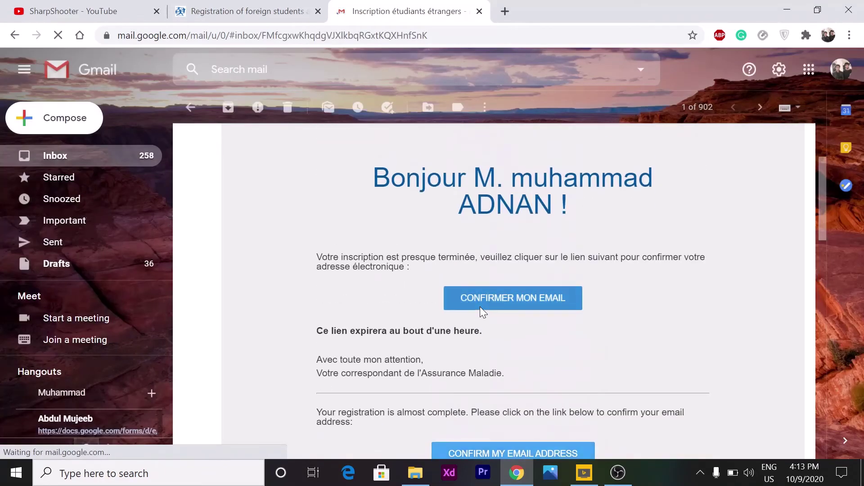
scroll(480, 306, "down", 1)
scroll(492, 332, "down", 10)
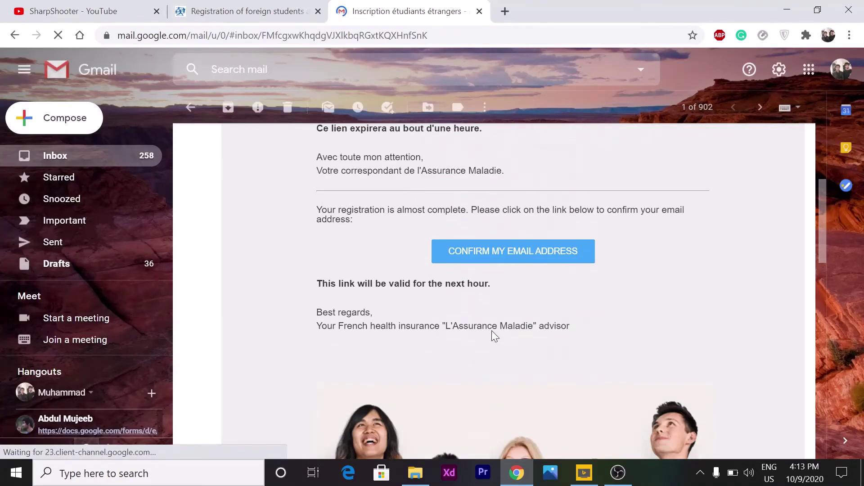
scroll(492, 332, "up", 7)
scroll(492, 324, "up", 1)
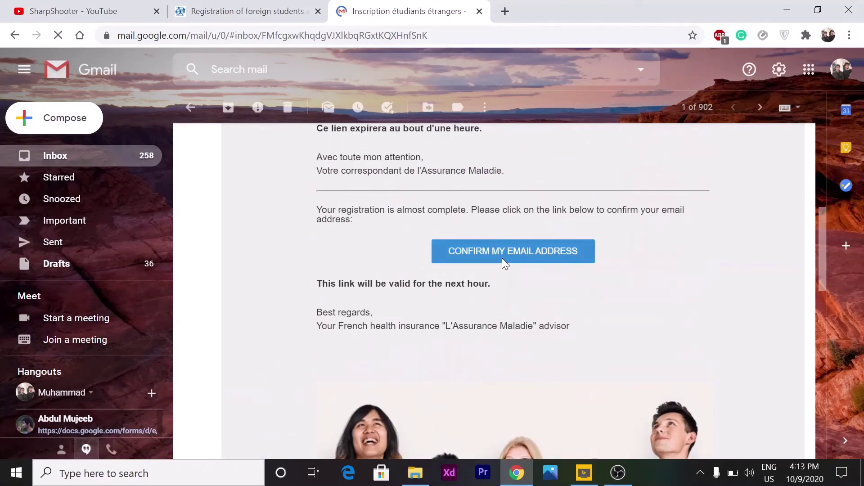
left_click(501, 254)
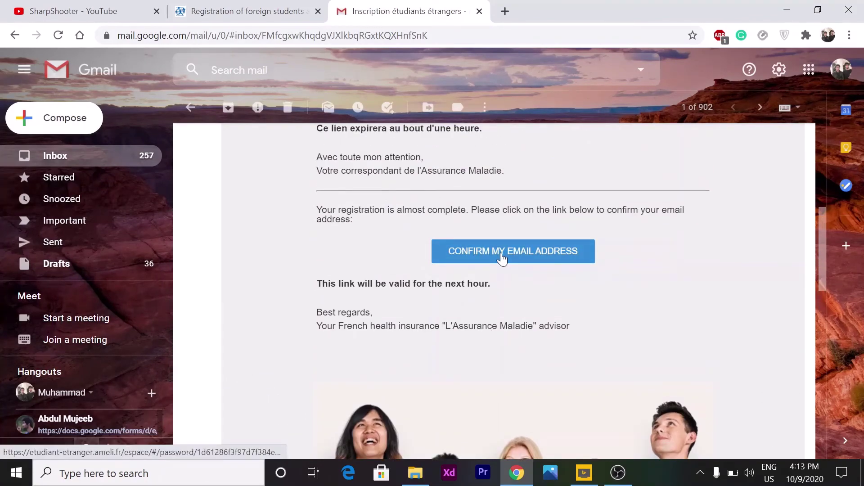
left_click(405, 10)
left_click(547, 9)
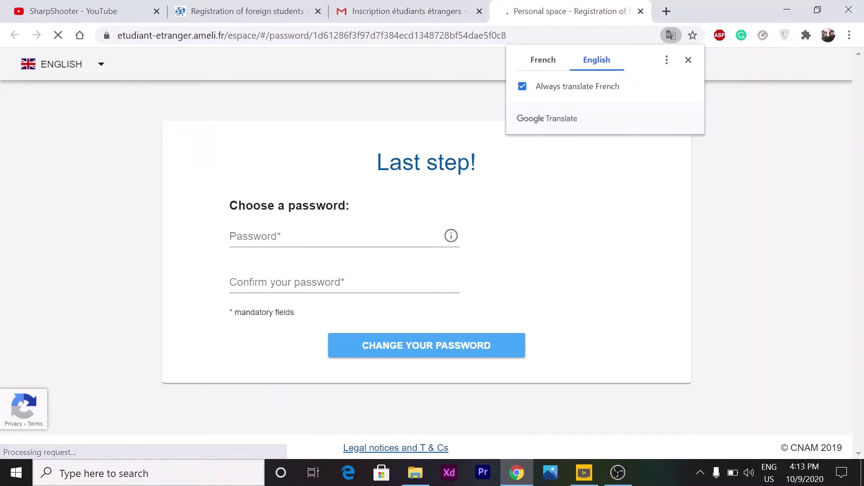
Step: Enter an account password in the "Choose a password" form to create the personal area
left_click(371, 249)
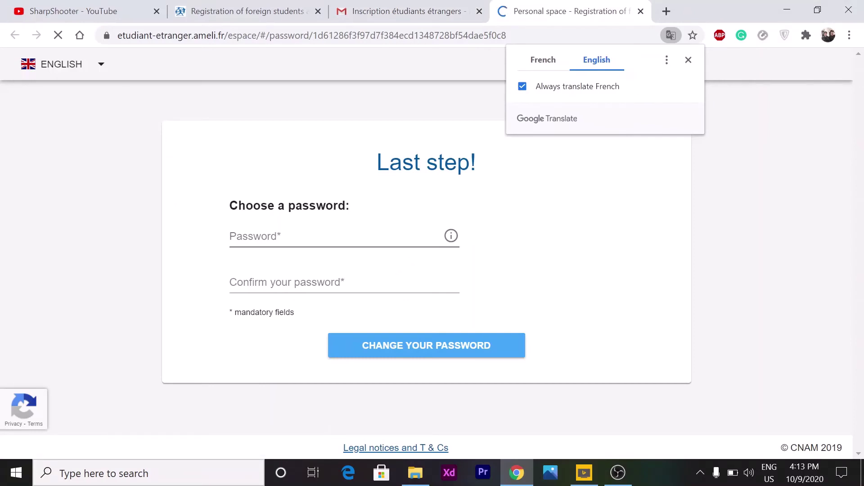
left_click(333, 236)
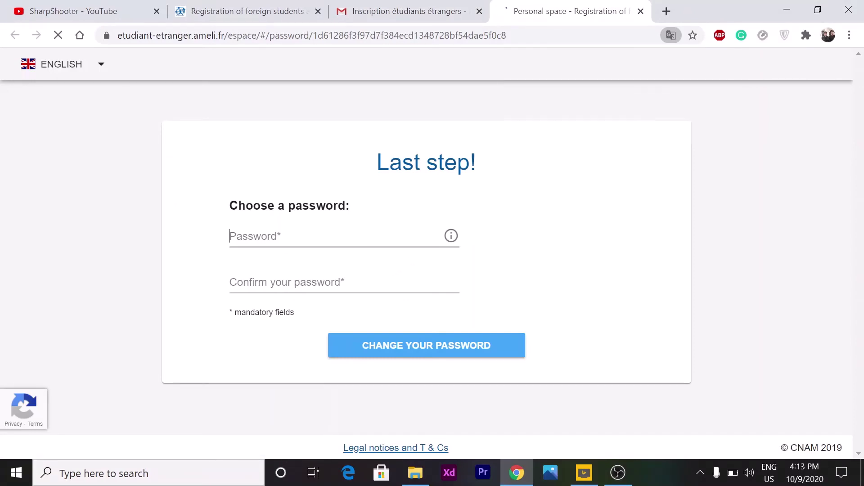
type("a")
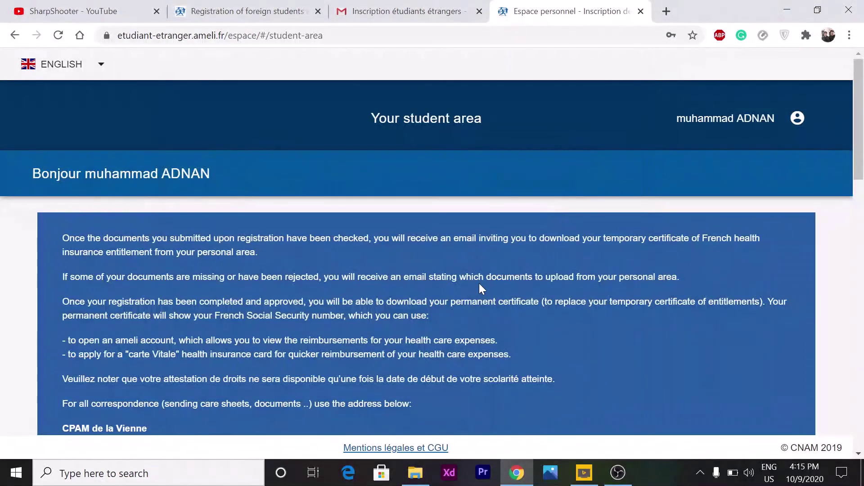
Step: Read the student area's information on document checks, temporary and permanent certificates, and the correspondence address
scroll(409, 255, "down", 2)
scroll(354, 185, "up", 2)
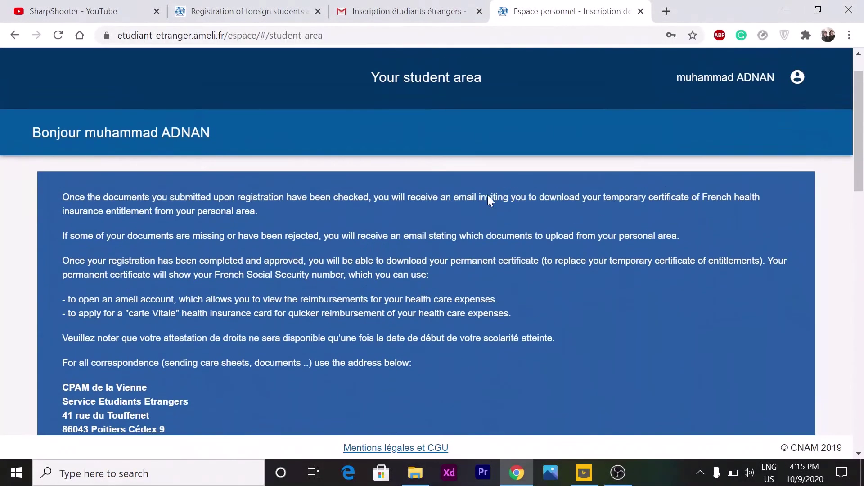
scroll(115, 283, "down", 2)
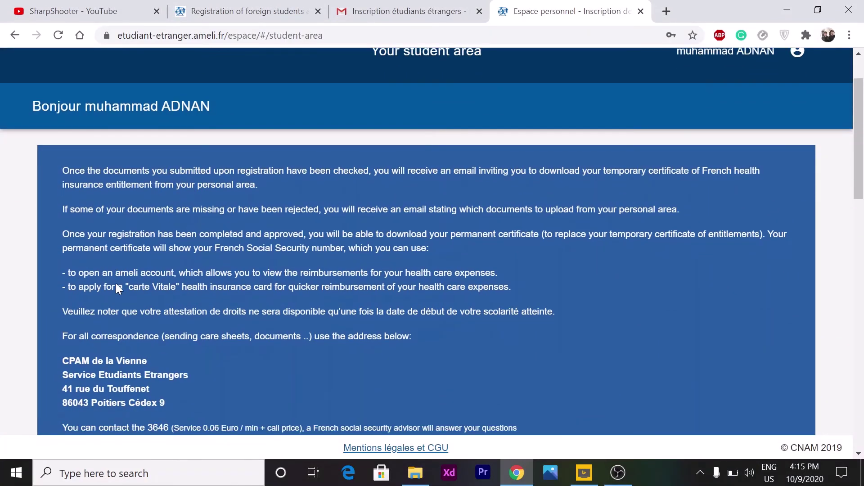